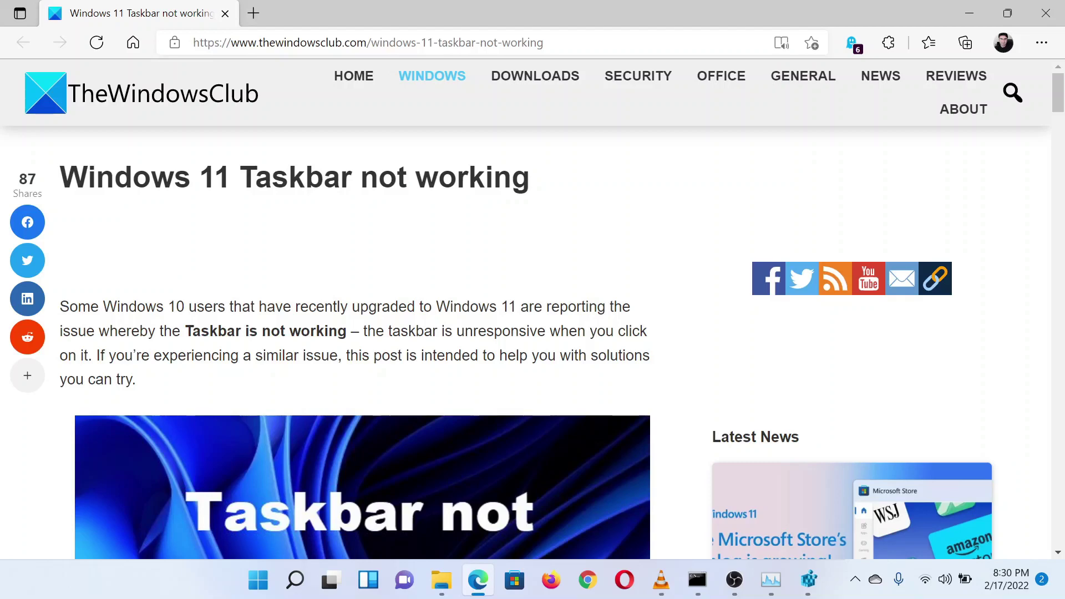
Scroll the article down to its list of eight recommended taskbar fixes
{"action": "scroll", "coordinate": [626, 308], "scroll_direction": "down", "scroll_amount": 10}
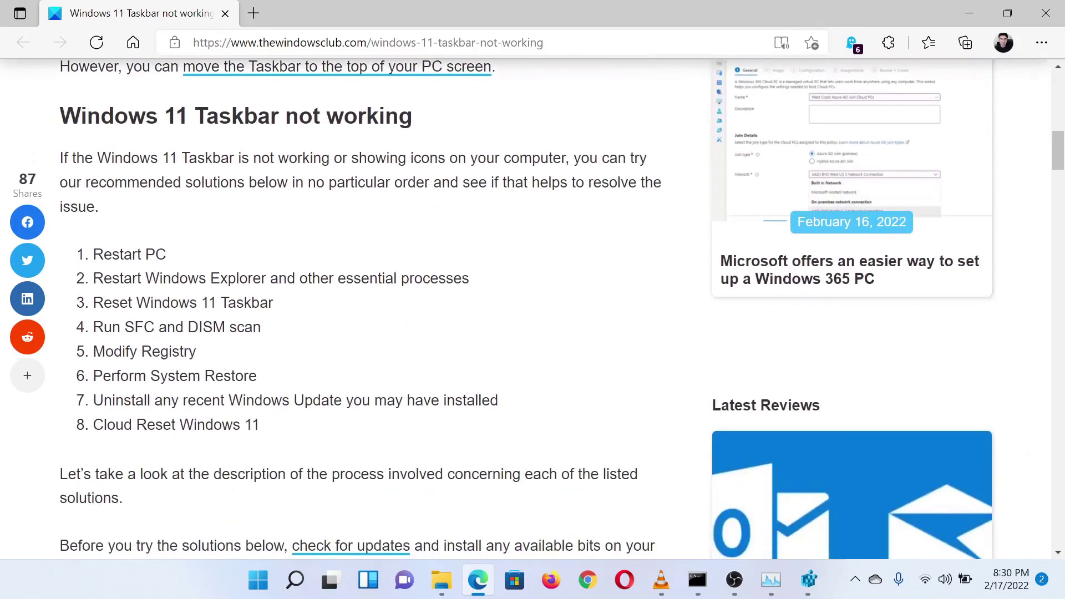
{"action": "left_click_drag", "start_coordinate": [93, 254], "coordinate": [166, 255]}
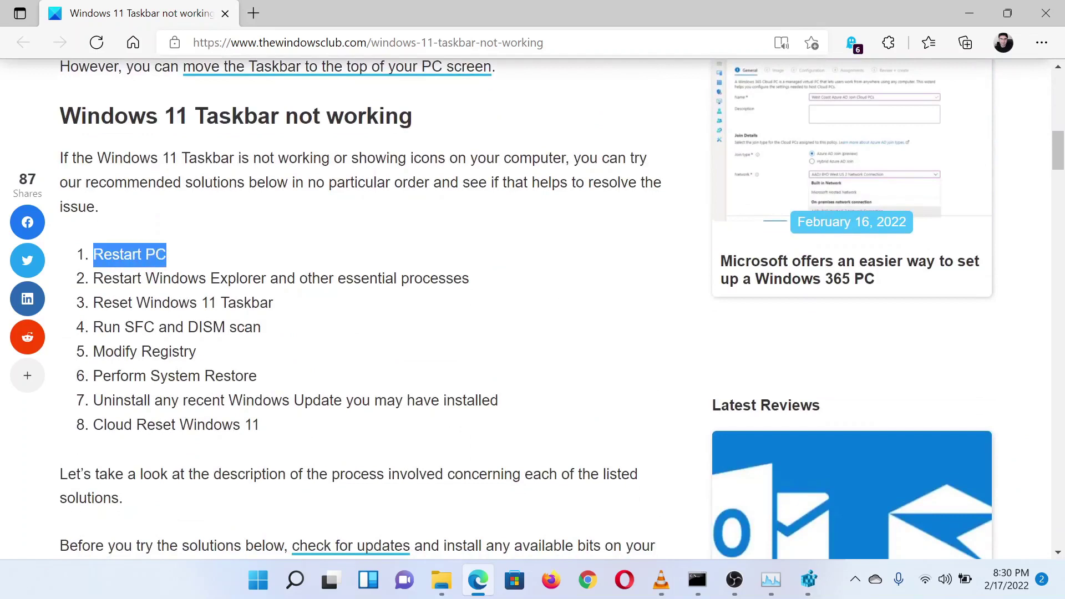
{"action": "left_click", "coordinate": [161, 259]}
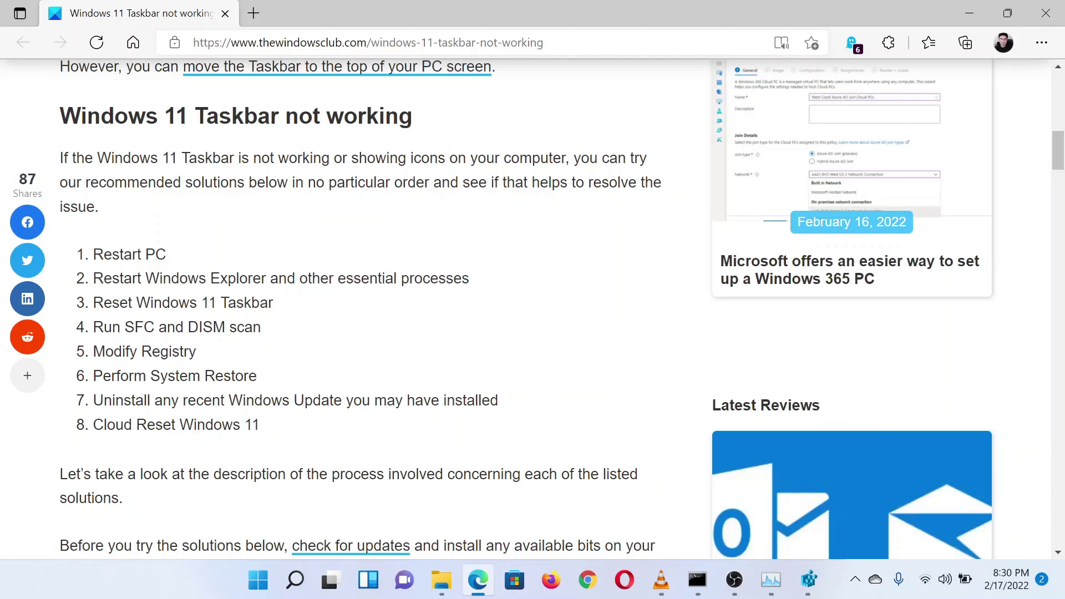
{"action": "left_click_drag", "start_coordinate": [112, 279], "coordinate": [414, 280]}
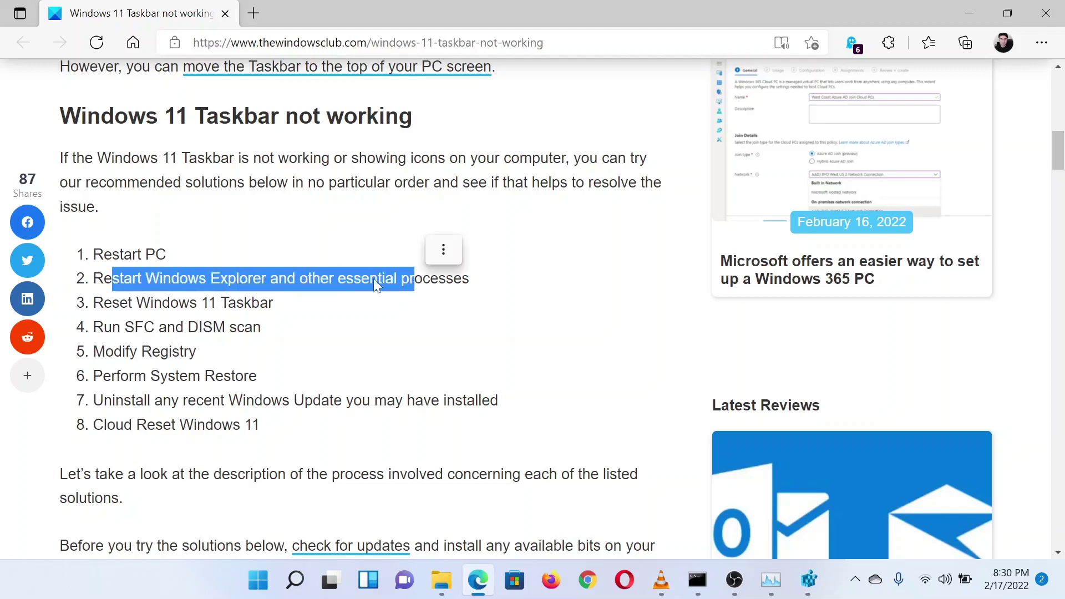
{"action": "left_click", "coordinate": [375, 285]}
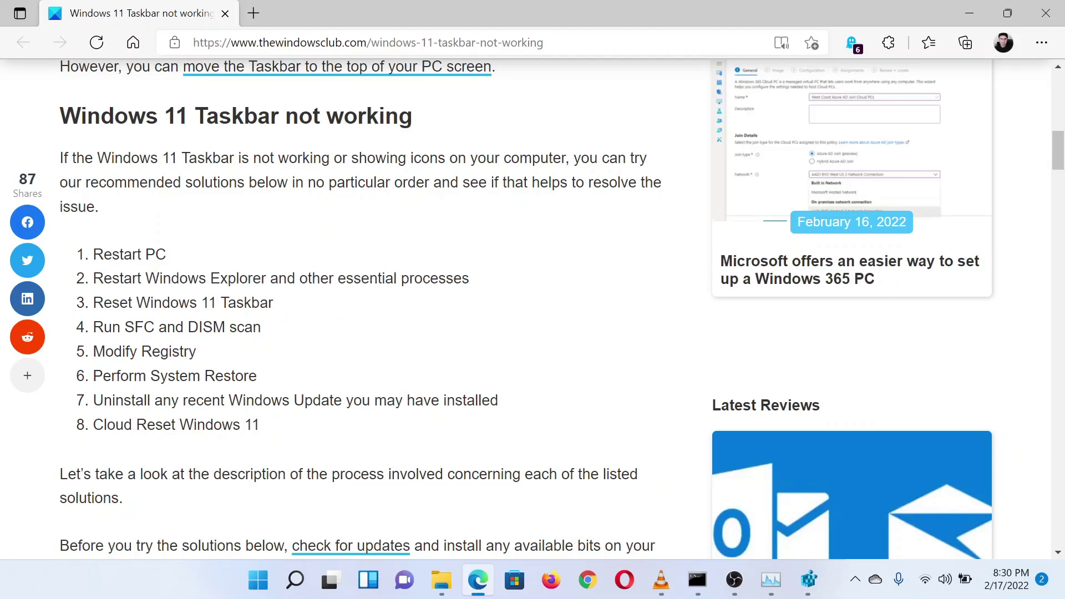
Find Task Manager by searching 'task' and restart the Windows Explorer process
{"action": "left_click", "coordinate": [296, 580]}
{"action": "type", "text": "task"}
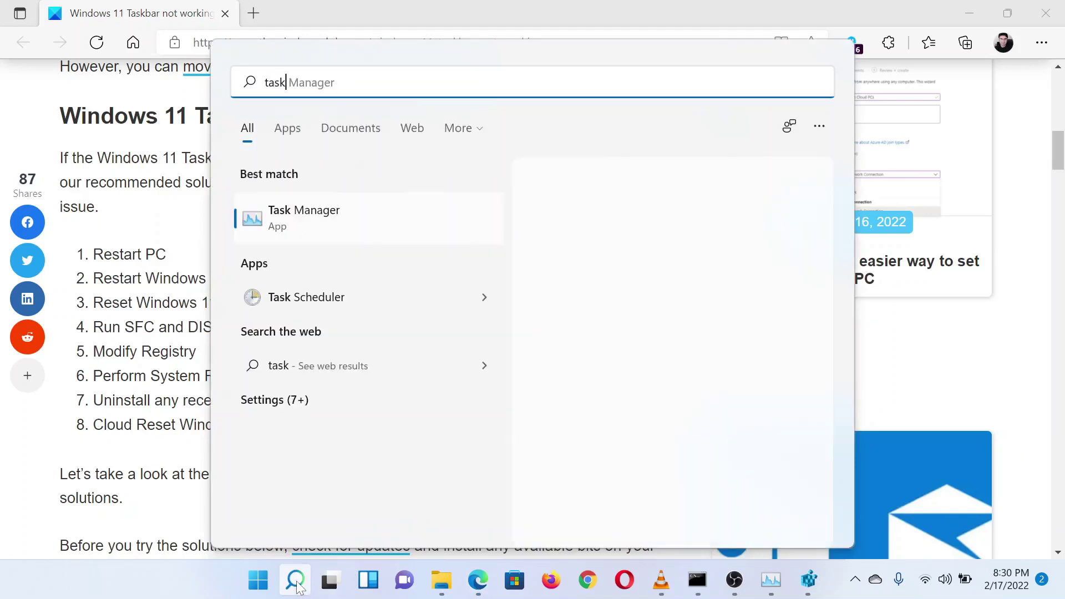
{"action": "left_click", "coordinate": [319, 229]}
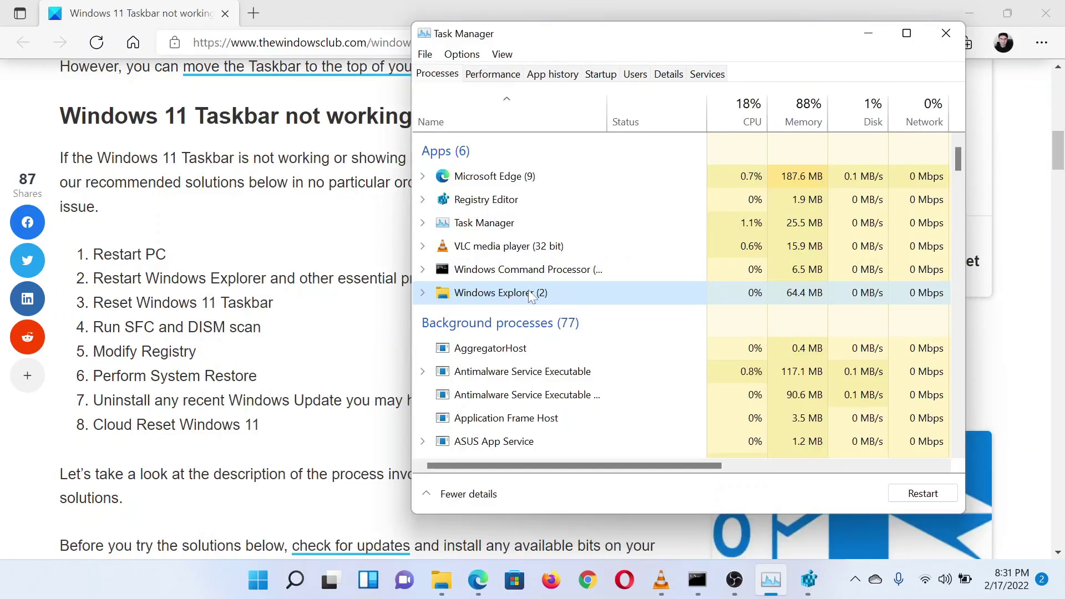
{"action": "right_click", "coordinate": [530, 295]}
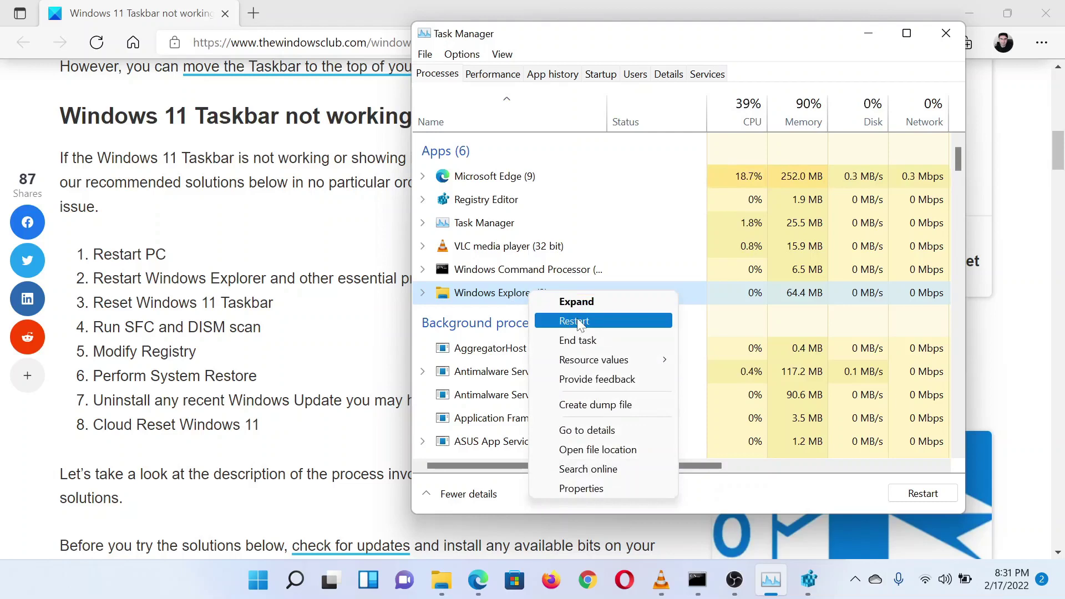
{"action": "left_click", "coordinate": [334, 322]}
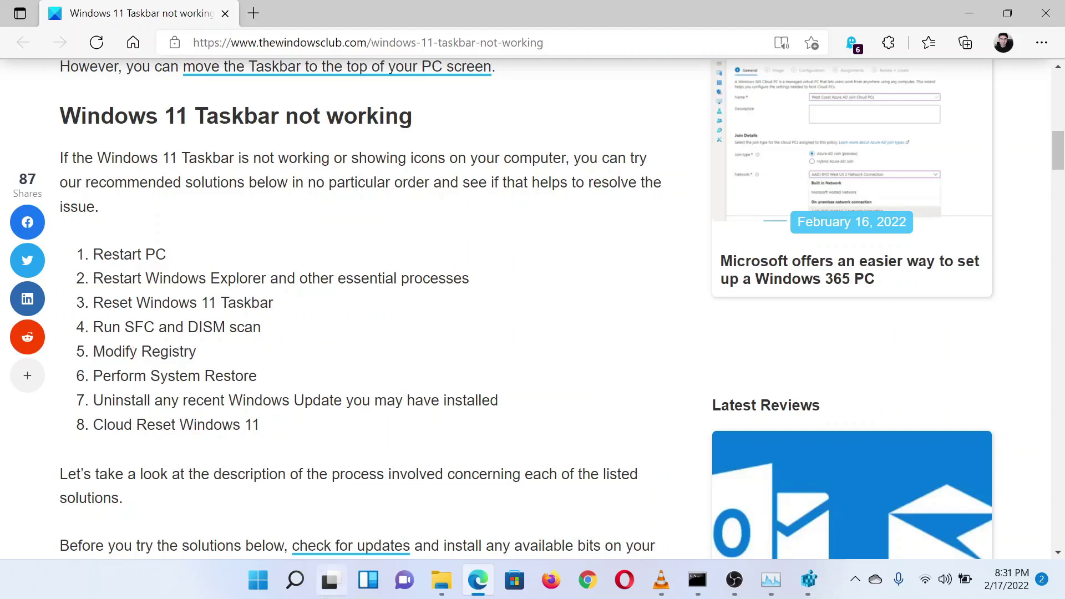
Launch Command Prompt as administrator from a 'comm' search and enter sfc /scannow
{"action": "left_click", "coordinate": [295, 583]}
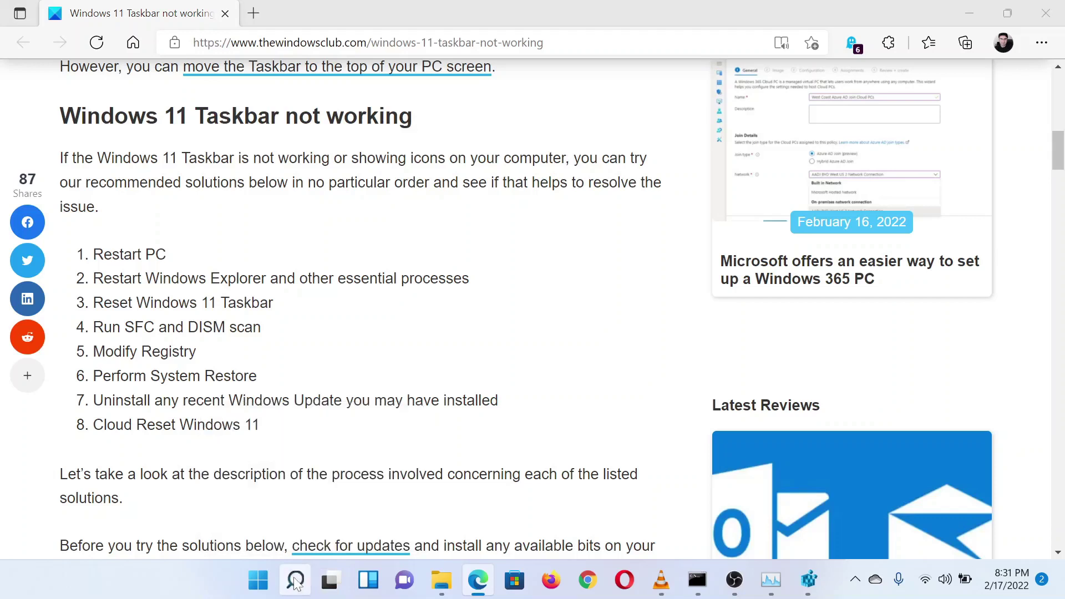
{"action": "type", "text": "comm"}
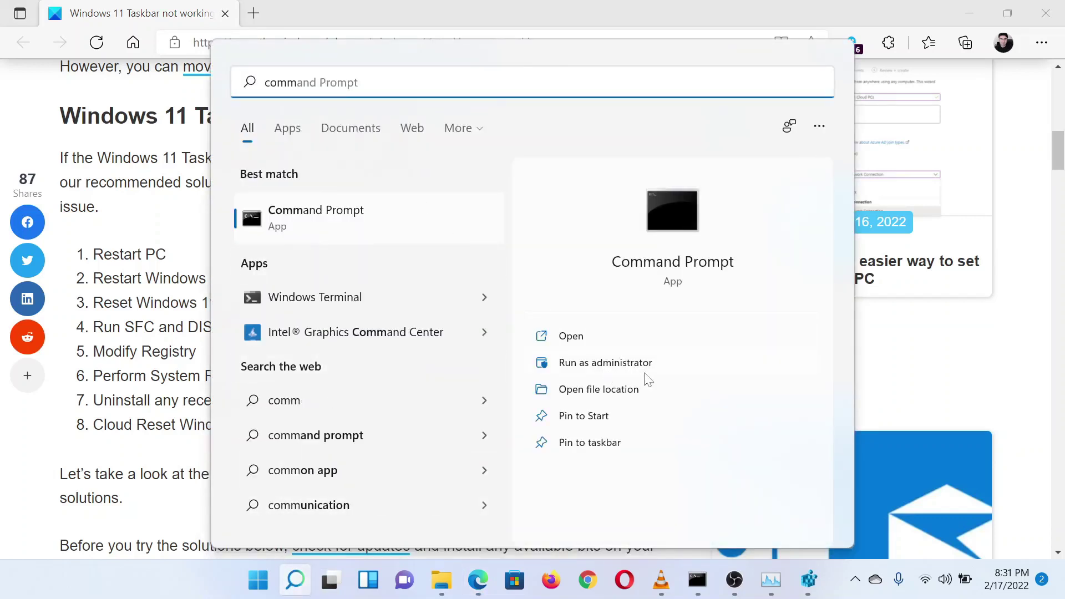
{"action": "left_click", "coordinate": [697, 591]}
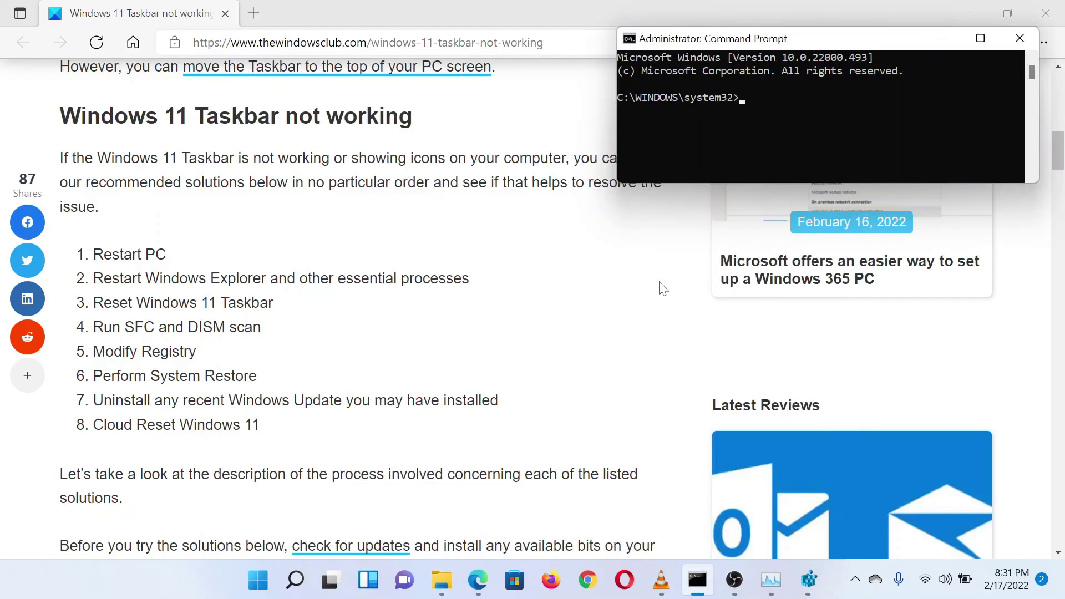
{"action": "type", "text": "sfc /scannow"}
Scroll the article to the Modify Registry steps and enter regedit in the Run dialog
{"action": "left_click", "coordinate": [514, 322]}
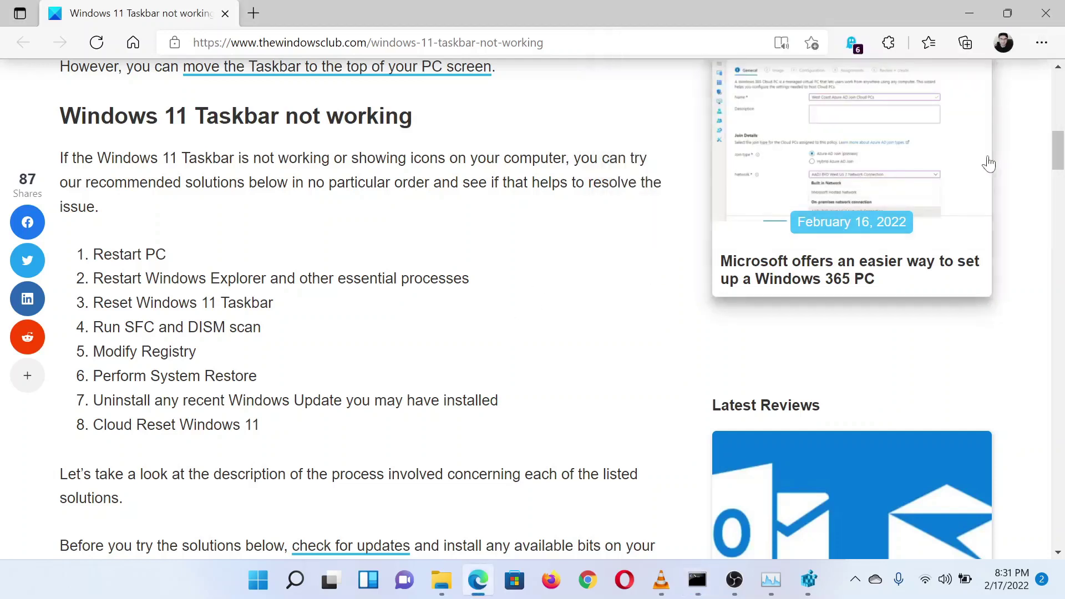
{"action": "left_click_drag", "start_coordinate": [1058, 151], "coordinate": [1060, 344]}
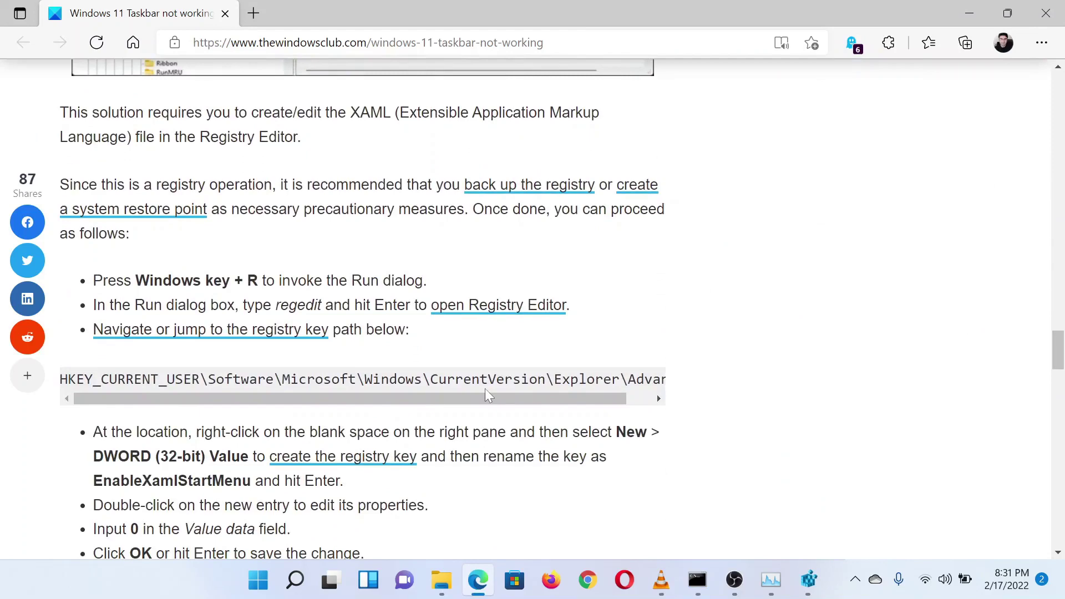
{"action": "scroll", "coordinate": [484, 389], "scroll_direction": "up", "scroll_amount": 8}
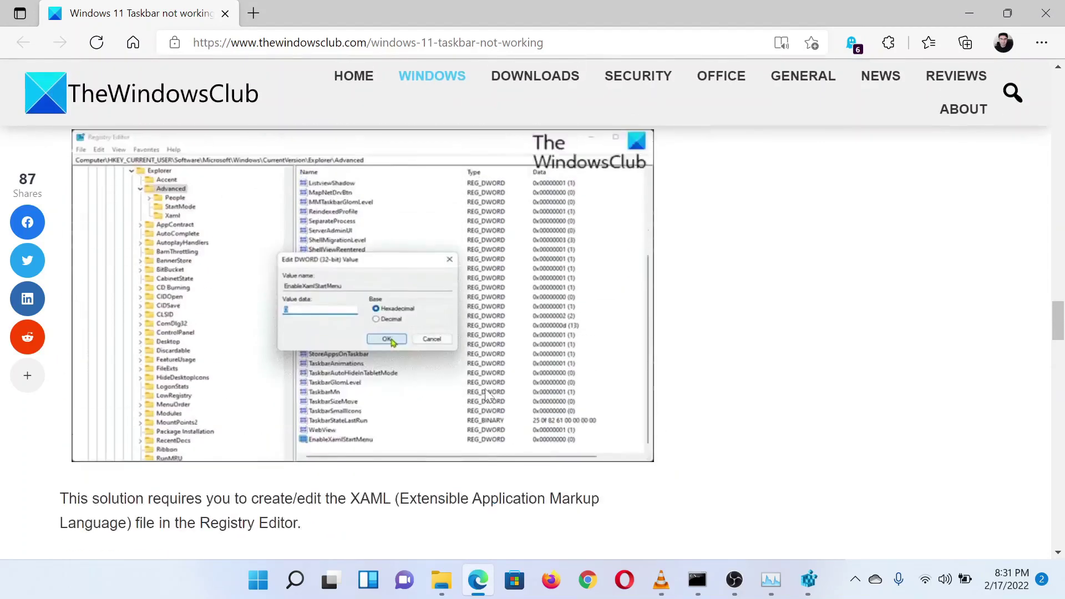
{"action": "scroll", "coordinate": [350, 371], "scroll_direction": "down", "scroll_amount": 9}
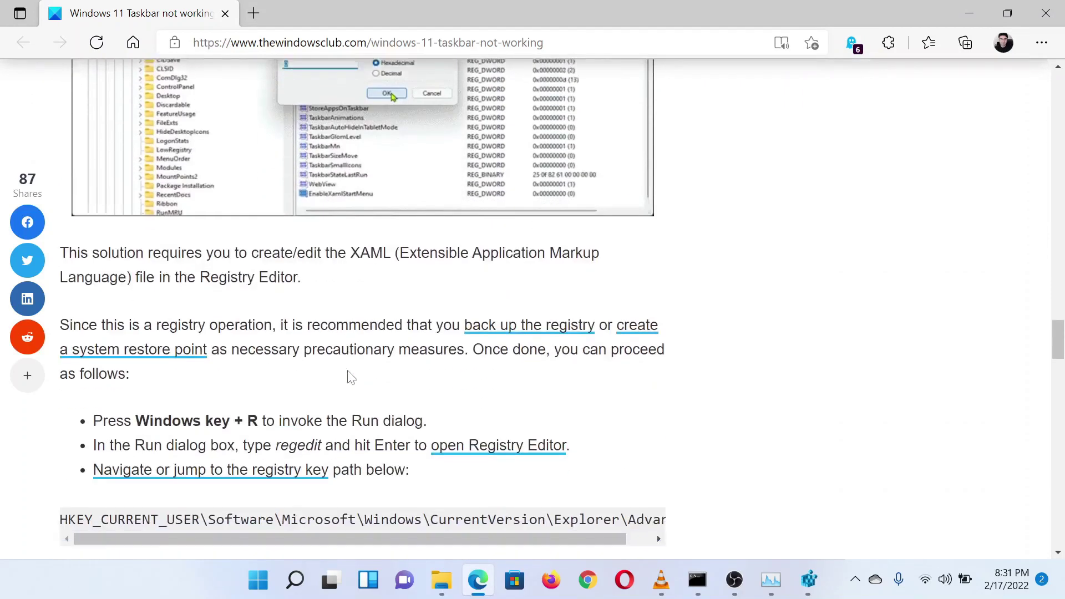
{"action": "key", "text": "super+r"}
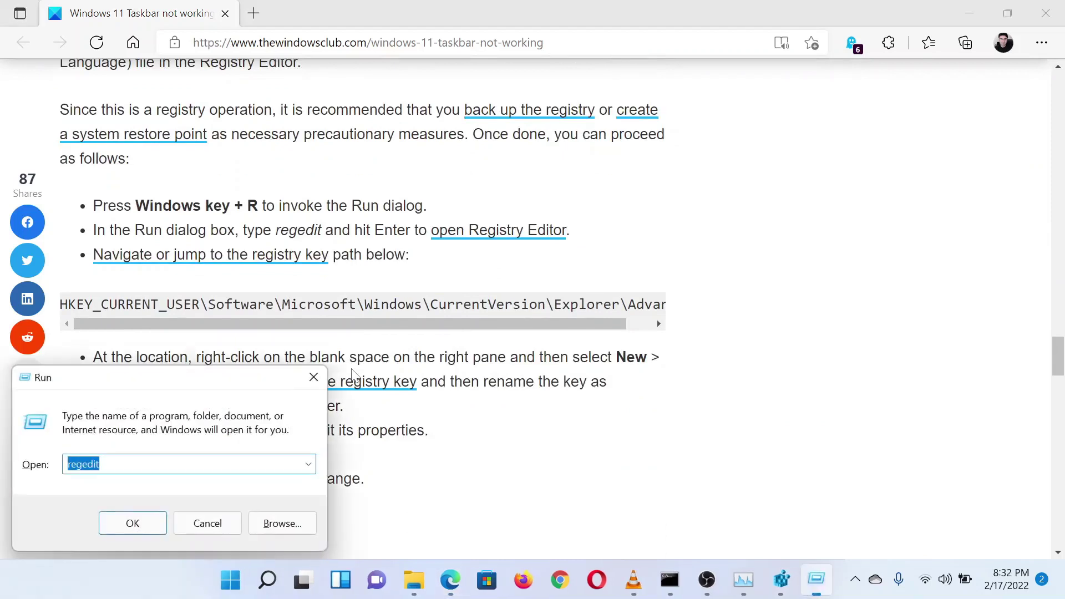
{"action": "type", "text": "regedit"}
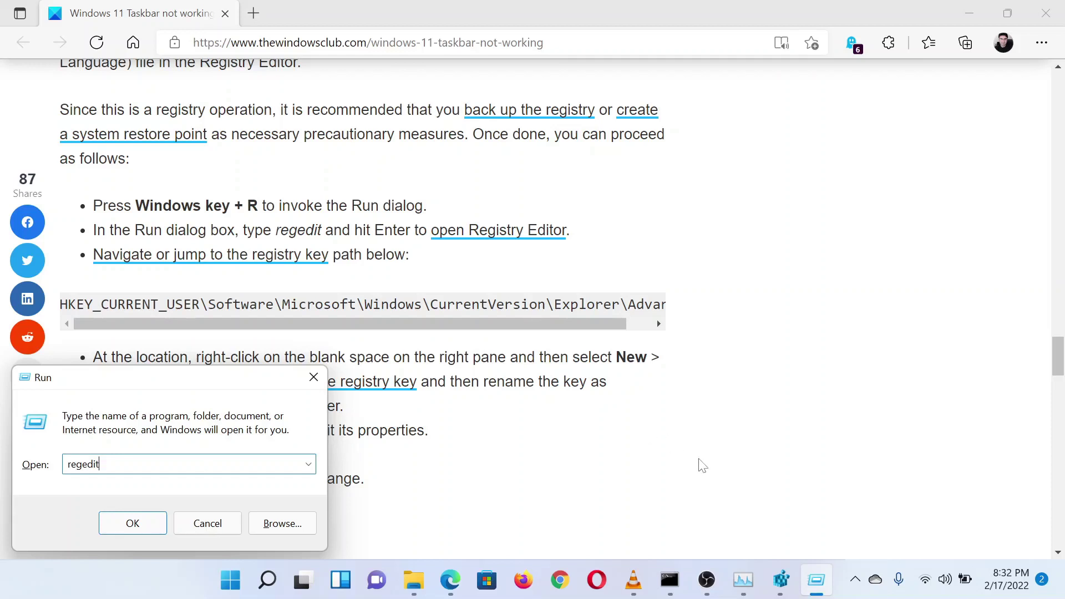
Bring Registry Editor, open at the Explorer\Advanced key, to the front
{"action": "left_click", "coordinate": [779, 589]}
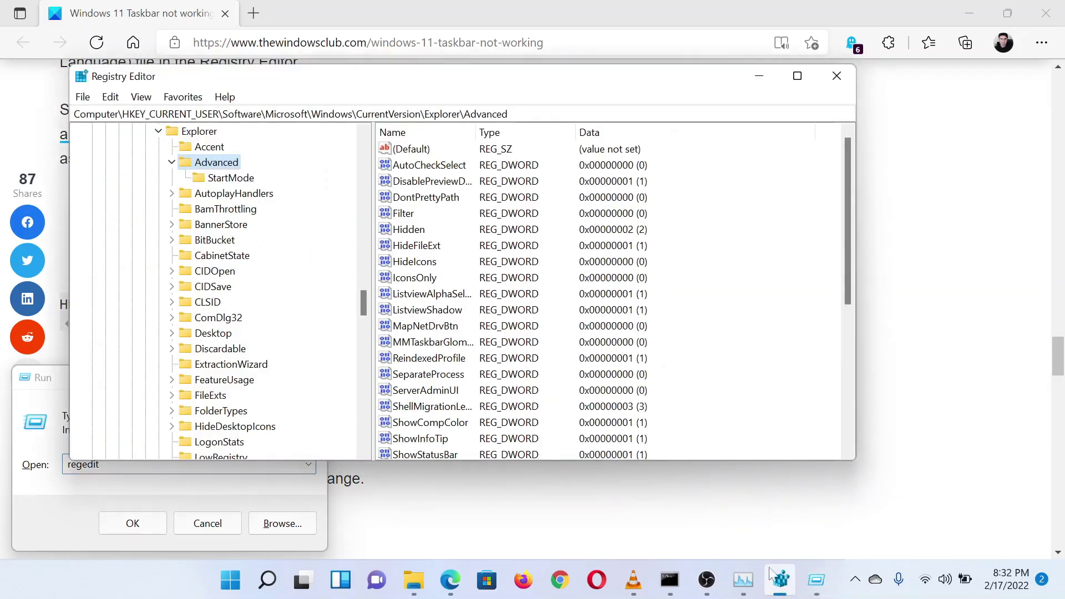
{"action": "left_click", "coordinate": [635, 497]}
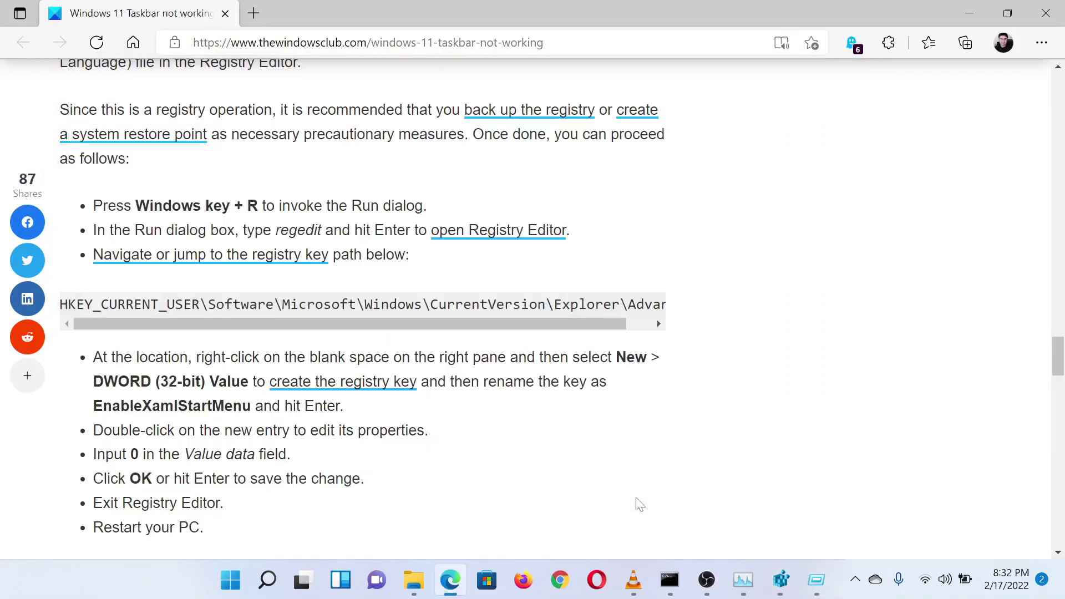
{"action": "left_click", "coordinate": [776, 579]}
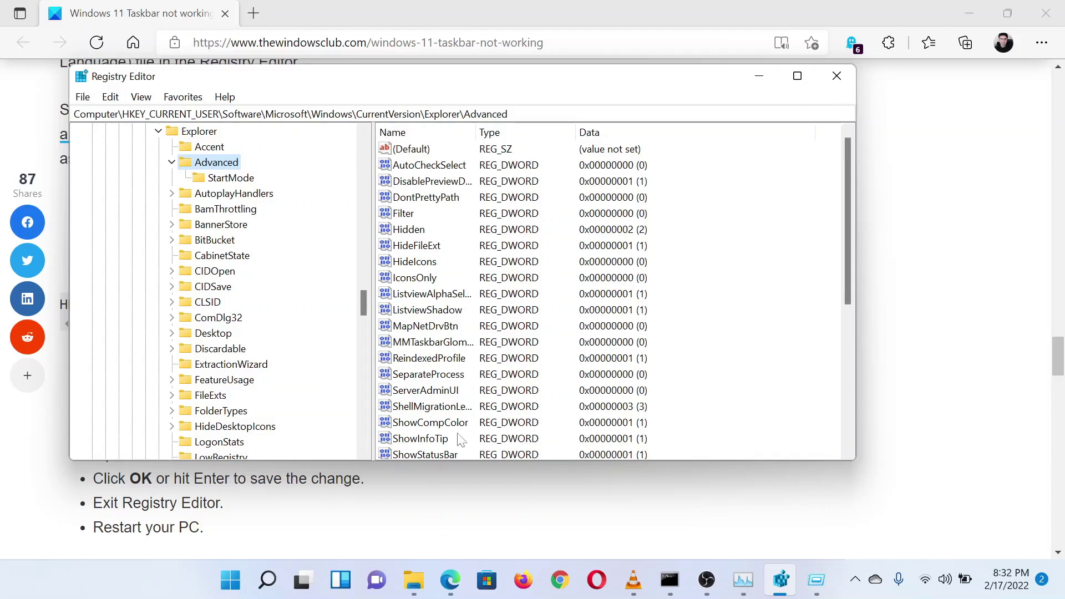
Copy the value name EnableXamlStartMenu from the Edge article
{"action": "left_click", "coordinate": [441, 493]}
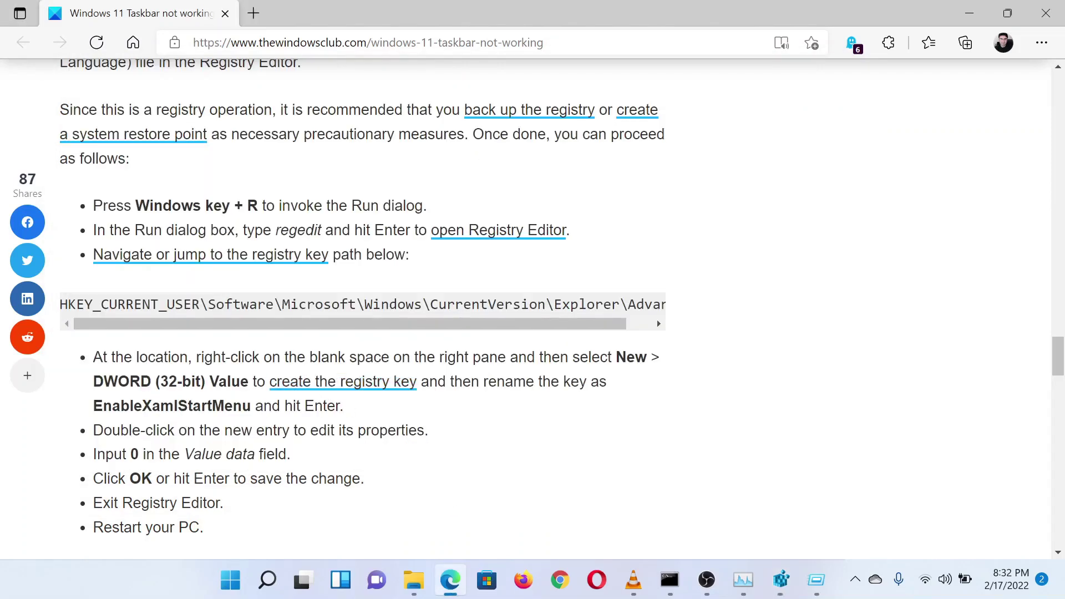
{"action": "left_click_drag", "start_coordinate": [252, 406], "coordinate": [94, 406]}
{"action": "key", "text": "ctrl+c"}
{"action": "right_click", "coordinate": [96, 408]}
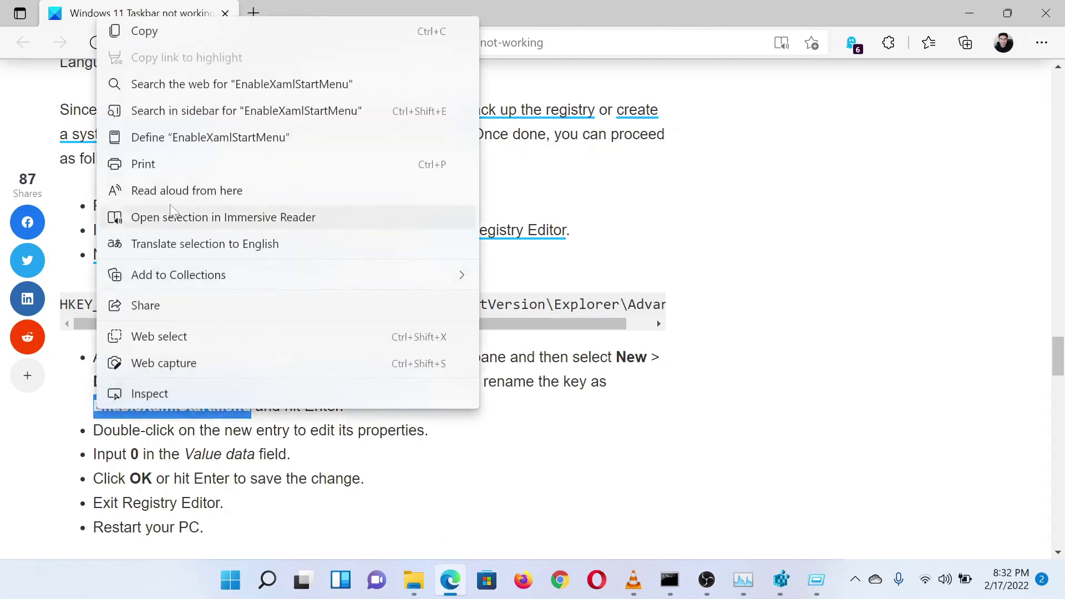
{"action": "left_click", "coordinate": [205, 40]}
Create a new DWORD (32-bit) value named EnableXamlStartMenu under the Advanced key
{"action": "left_click", "coordinate": [781, 580]}
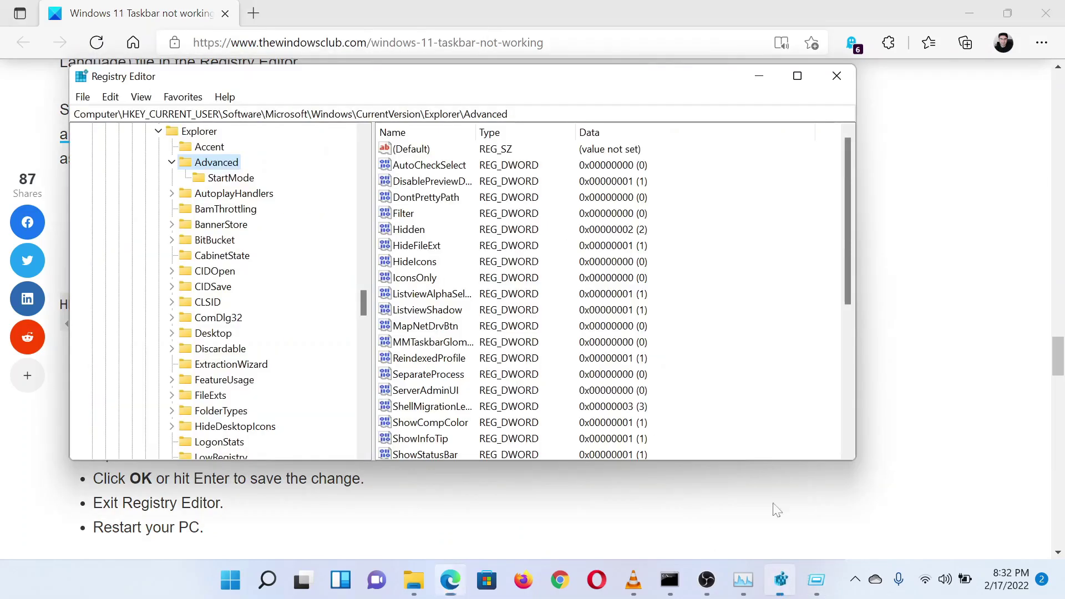
{"action": "right_click", "coordinate": [761, 327]}
{"action": "mouse_move", "coordinate": [797, 332]}
{"action": "left_click", "coordinate": [901, 402]}
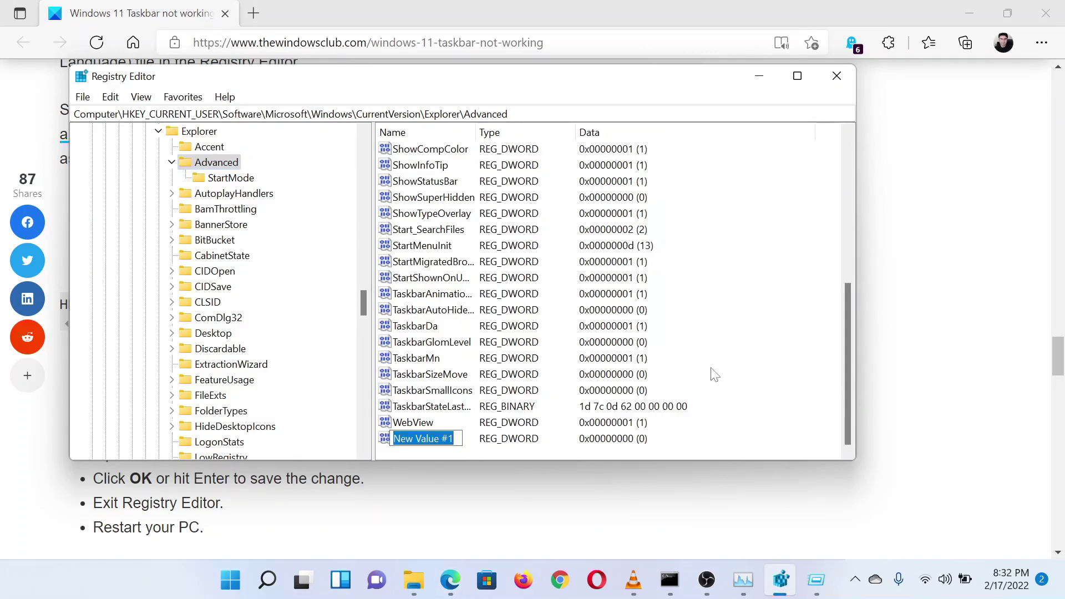
{"action": "key", "text": "ctrl+v"}
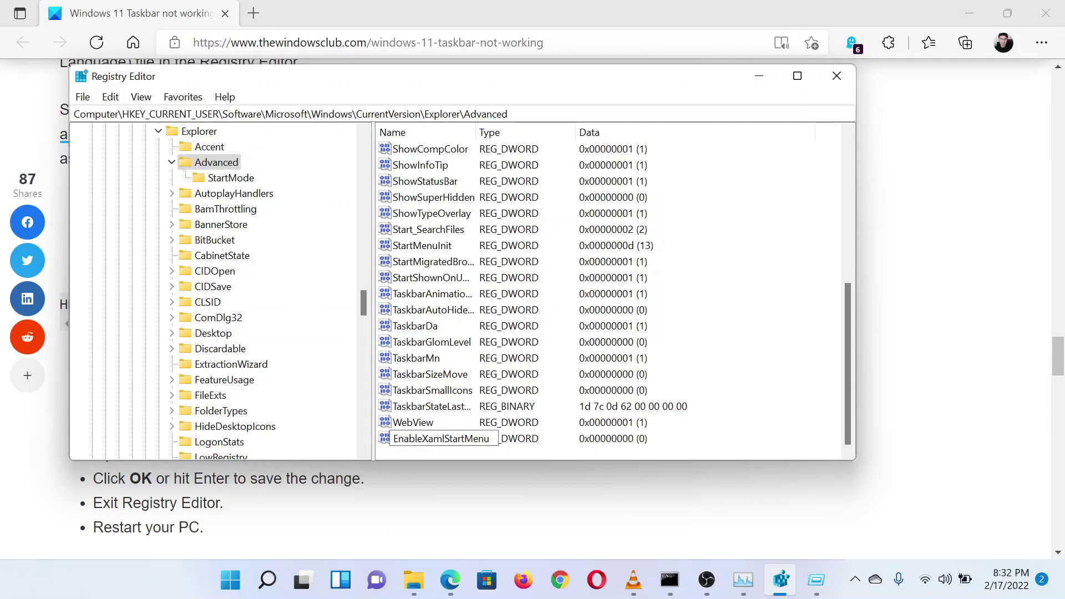
{"action": "key", "text": "Return"}
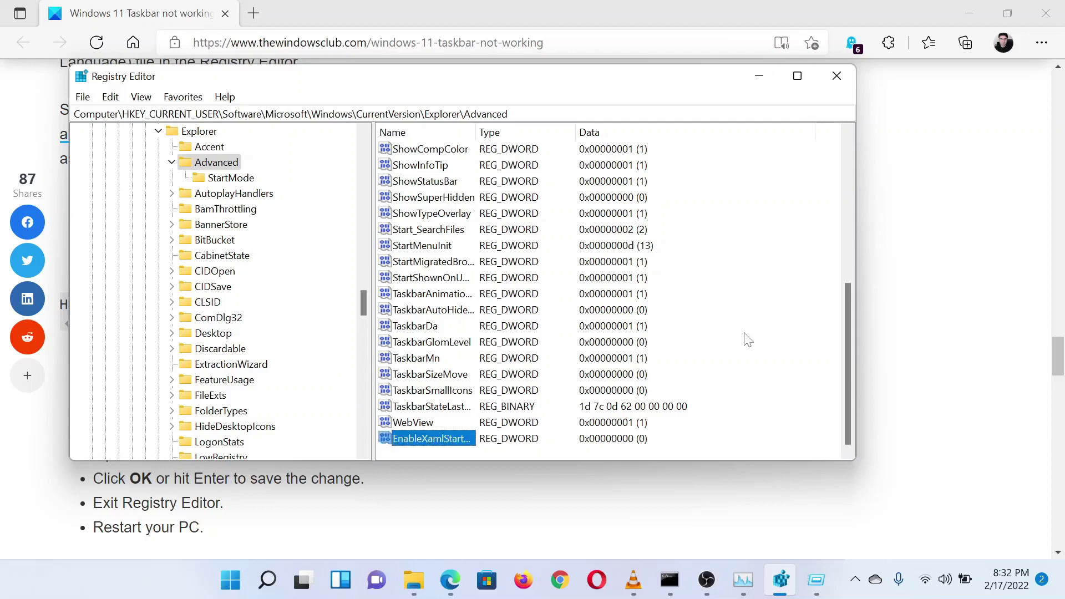
Set EnableXamlStartMenu's value data to 0
{"action": "double_click", "coordinate": [427, 439]}
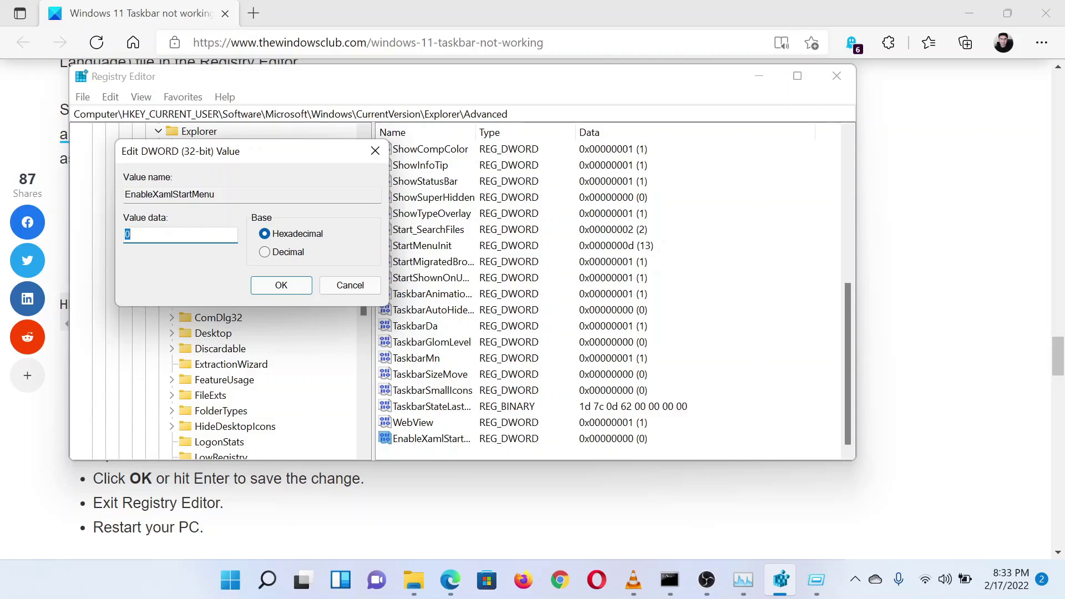
{"action": "type", "text": "0"}
{"action": "left_click", "coordinate": [268, 285]}
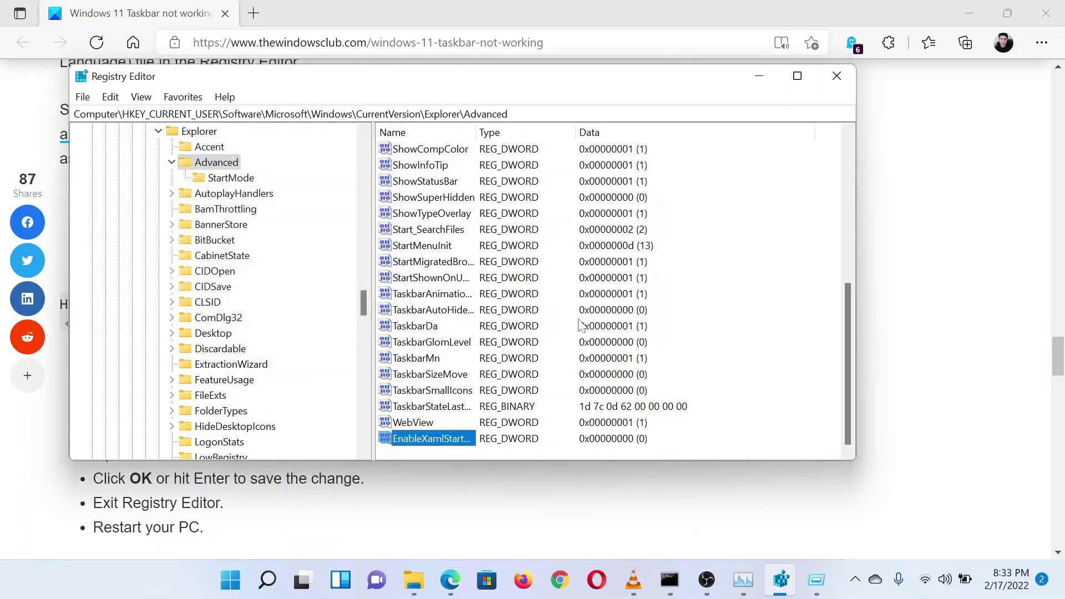
Bring Edge forward and scroll back to the 'Windows 11 Taskbar not working' title
{"action": "left_click", "coordinate": [881, 344]}
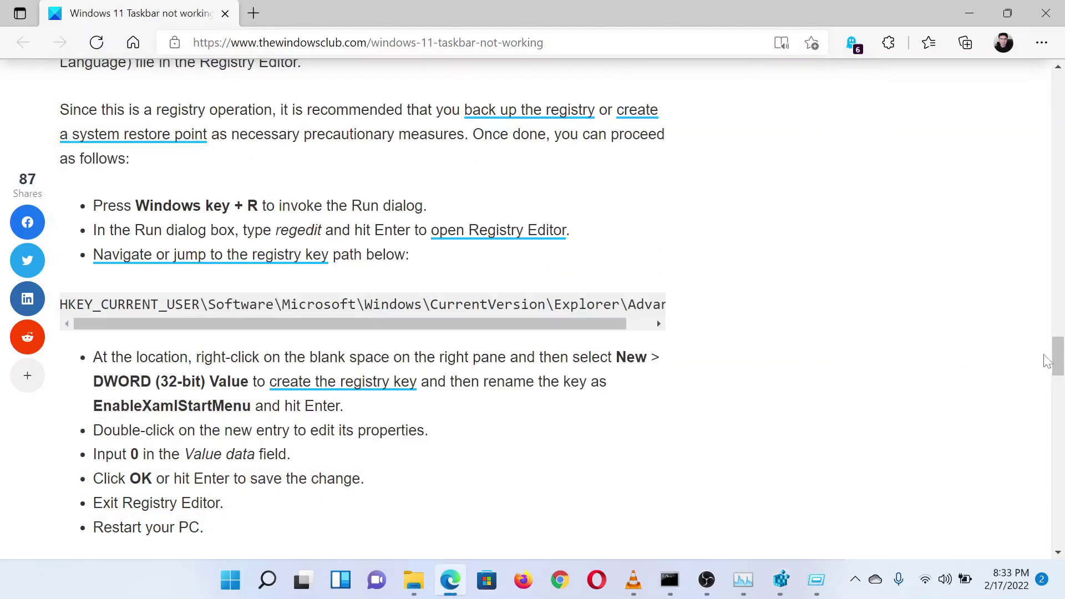
{"action": "left_click_drag", "start_coordinate": [1056, 361], "coordinate": [1060, 82]}
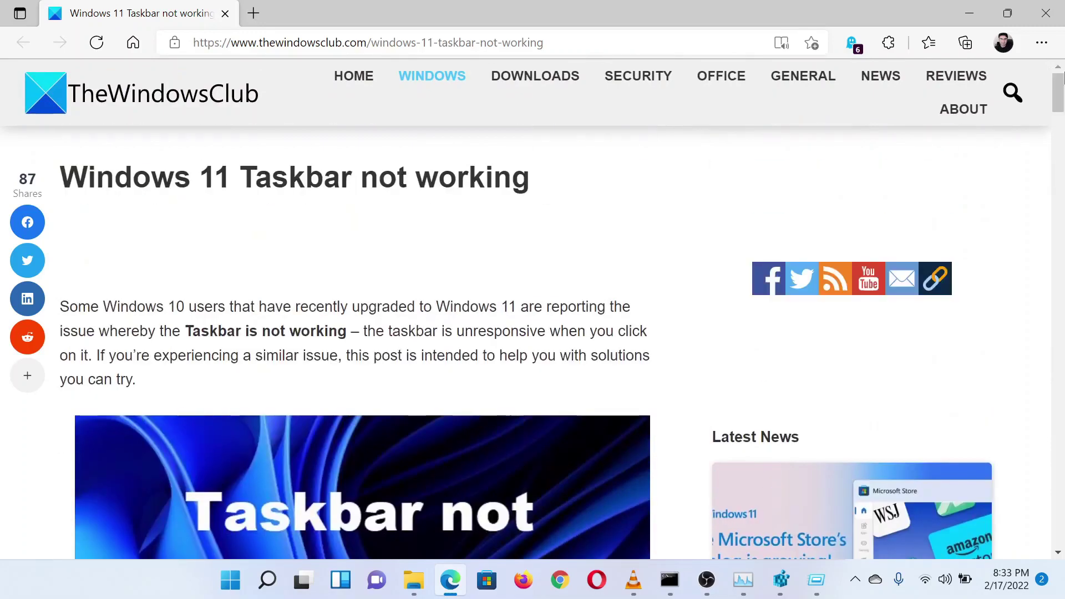